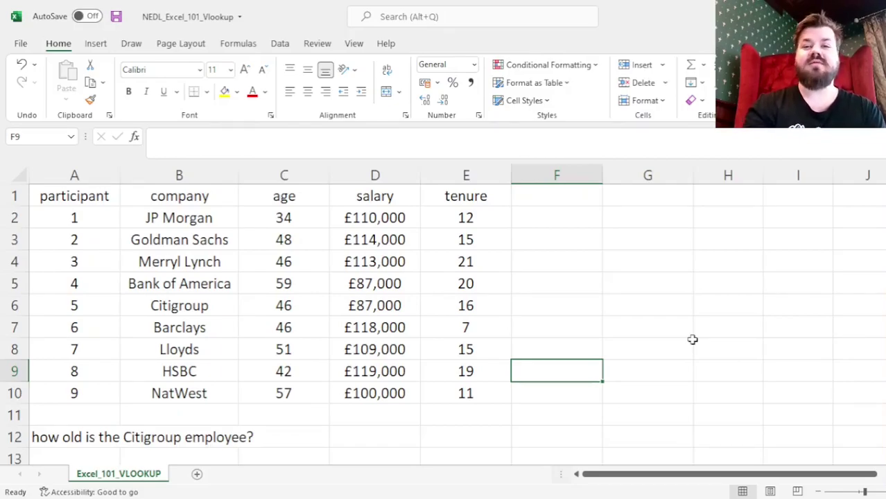
Step: Review the employee table's company, age, salary and tenure columns, then select answer cell A13
{"action": "left_click_drag", "start_coordinate": [79, 202], "coordinate": [440, 382]}
{"action": "left_click_drag", "start_coordinate": [74, 214], "coordinate": [75, 395]}
{"action": "left_click_drag", "start_coordinate": [208, 211], "coordinate": [178, 398]}
{"action": "left_click", "coordinate": [310, 196]}
{"action": "left_click", "coordinate": [375, 198]}
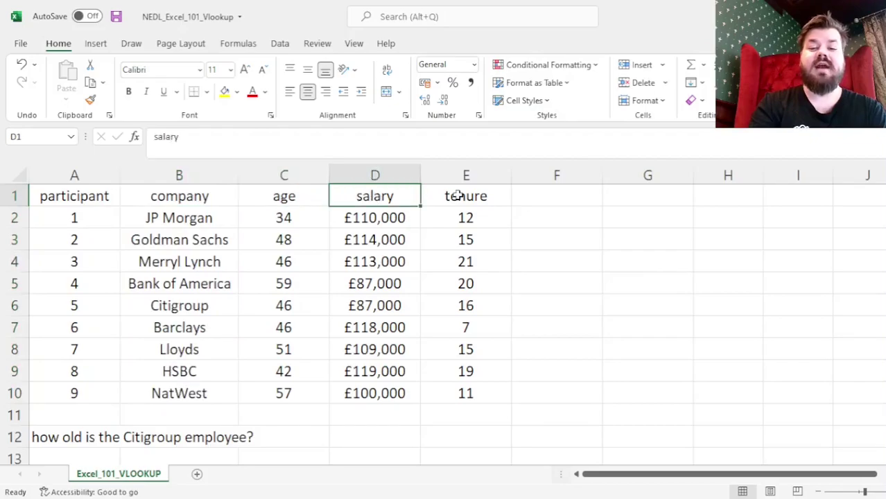
{"action": "left_click", "coordinate": [461, 197]}
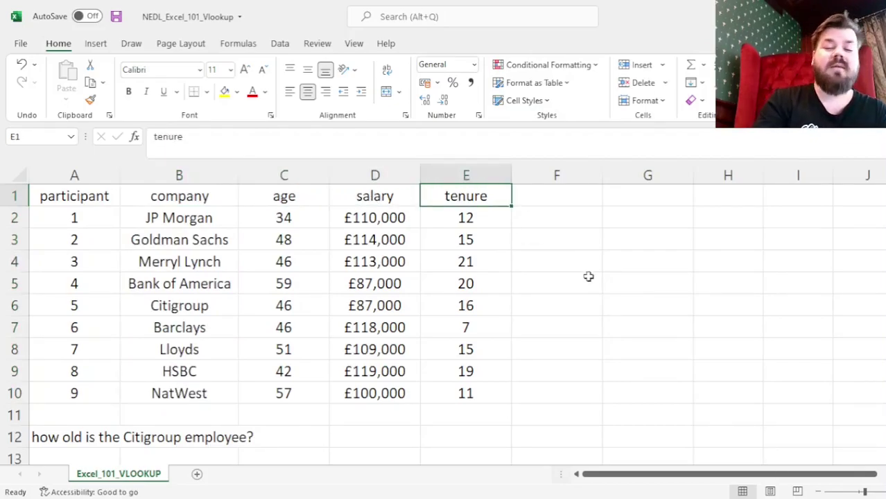
{"action": "key", "text": "Down"}
{"action": "key", "text": "Down"}
{"action": "key", "text": "Down"}
{"action": "key", "text": "Down"}
{"action": "key", "text": "Down"}
{"action": "key", "text": "Down"}
{"action": "key", "text": "Down"}
{"action": "key", "text": "Down"}
{"action": "key", "text": "Down"}
{"action": "key", "text": "Down"}
{"action": "key", "text": "Down"}
{"action": "key", "text": "Down"}
{"action": "key", "text": "Down"}
{"action": "key", "text": "Down"}
{"action": "key", "text": "Down"}
{"action": "key", "text": "Down"}
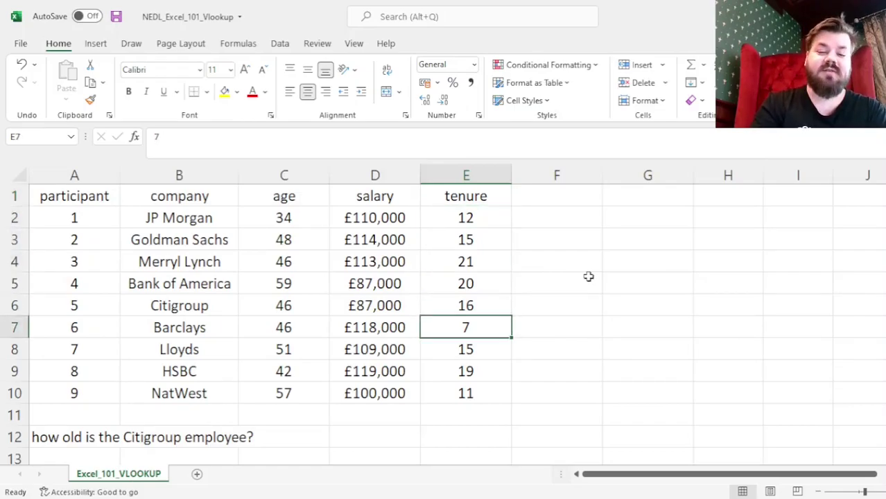
{"action": "key", "text": "Down"}
{"action": "key", "text": "Down"}
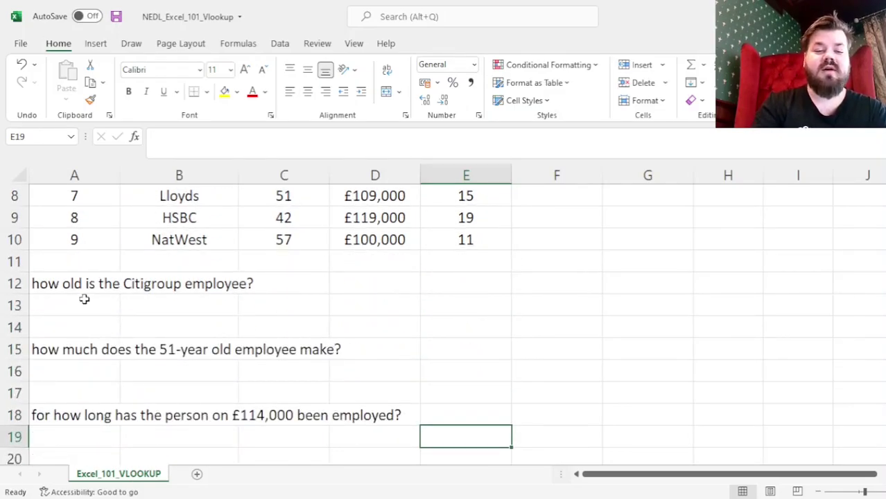
{"action": "left_click", "coordinate": [85, 299]}
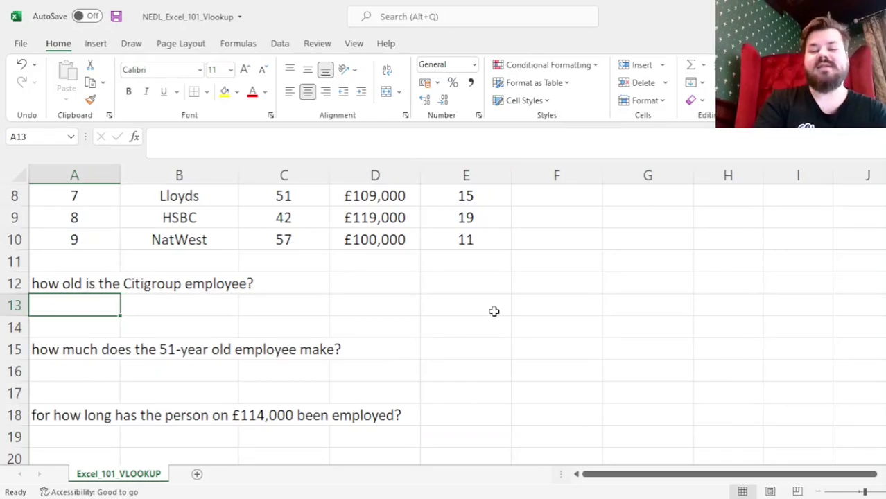
Step: Start =VLOOKUP("Citigroup", in A13 with B2:E10 as the table array
{"action": "scroll", "coordinate": [493, 311], "scroll_direction": "up", "scroll_amount": 2}
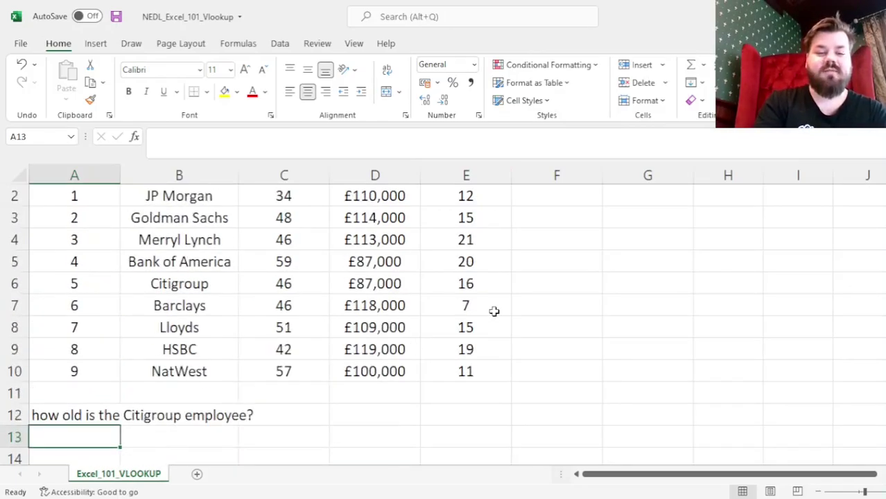
{"action": "type", "text": "=VLO"}
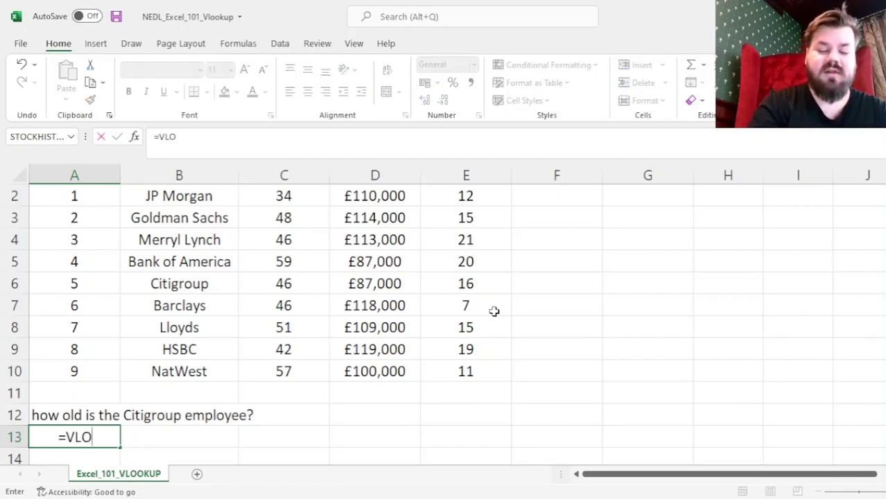
{"action": "type", "text": "OKUP("}
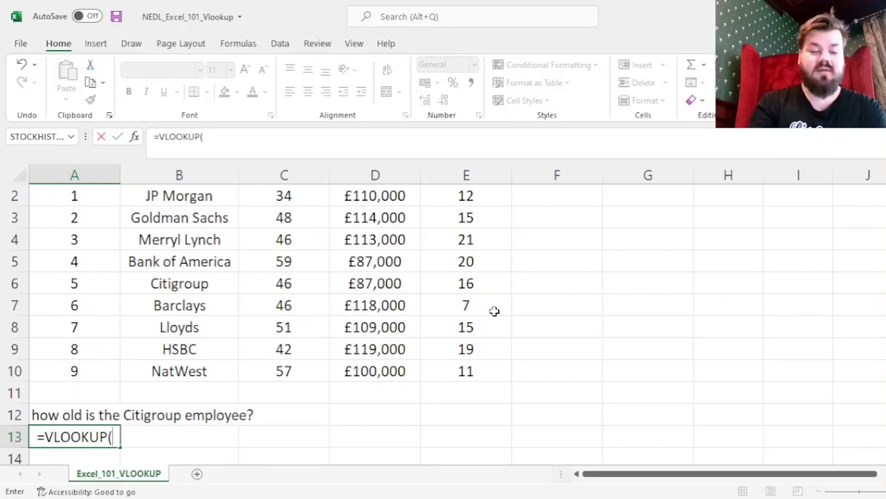
{"action": "type", "text": "\"Citigrou"}
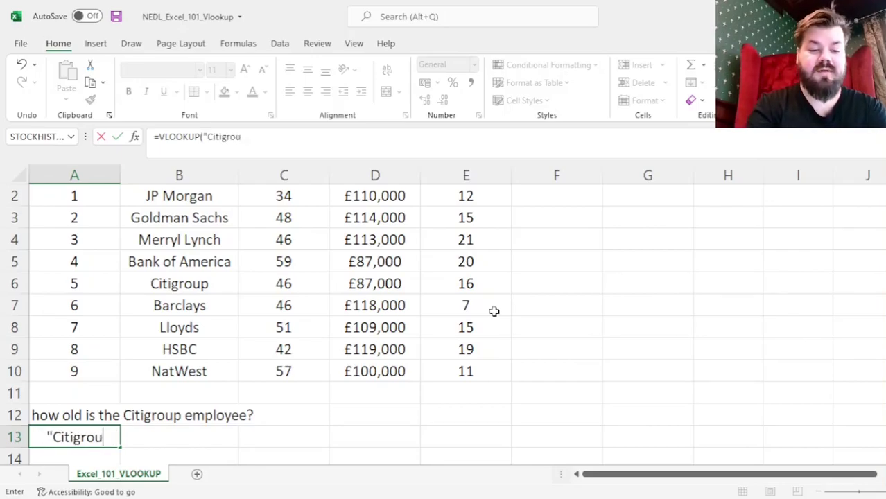
{"action": "type", "text": "p\","}
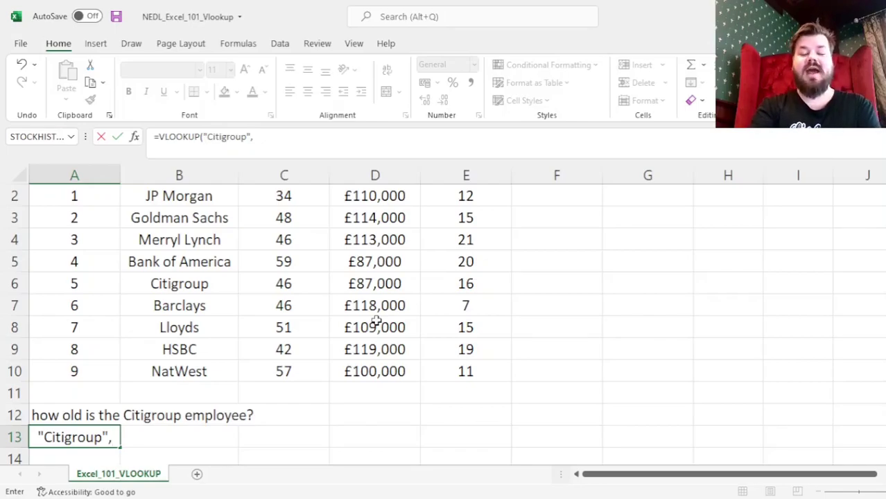
{"action": "scroll", "coordinate": [682, 334], "scroll_direction": "up", "scroll_amount": 1}
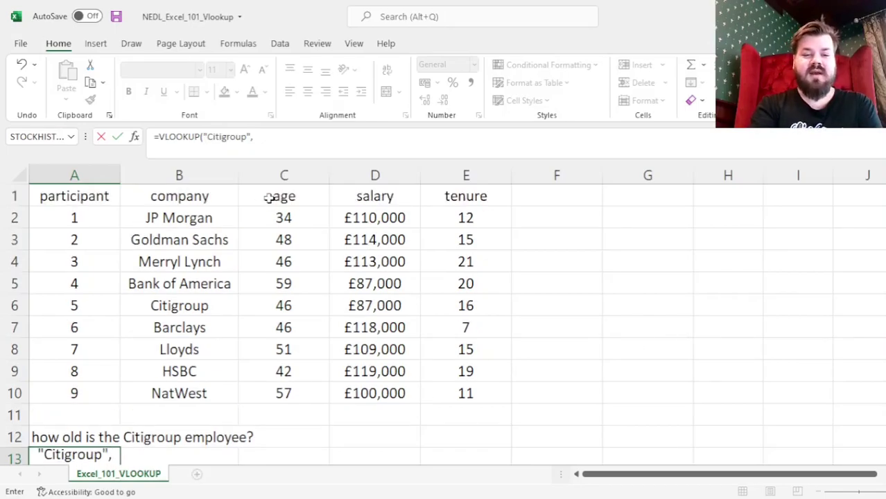
{"action": "left_click_drag", "start_coordinate": [192, 216], "coordinate": [190, 389]}
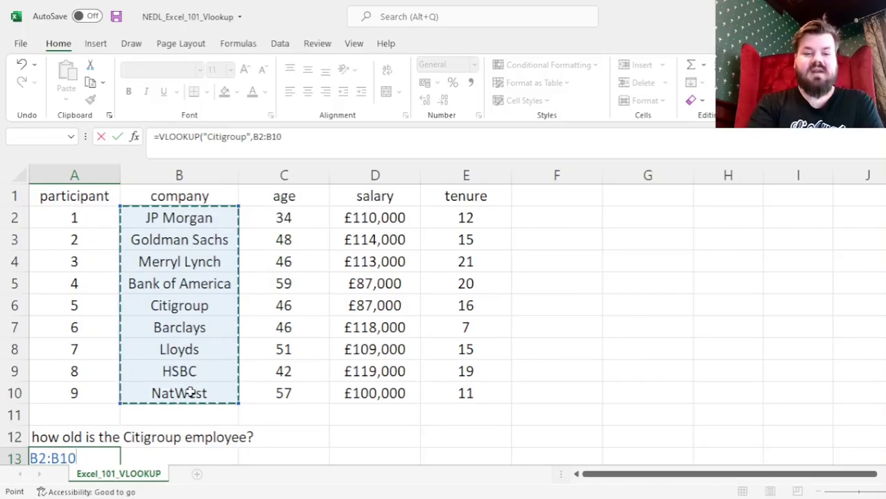
{"action": "left_click_drag", "start_coordinate": [190, 392], "coordinate": [474, 386]}
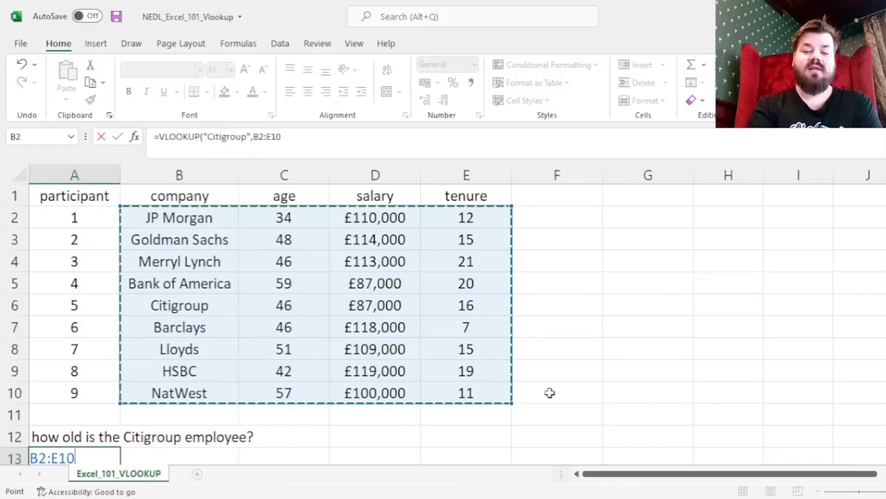
{"action": "scroll", "coordinate": [582, 382], "scroll_direction": "down", "scroll_amount": 3}
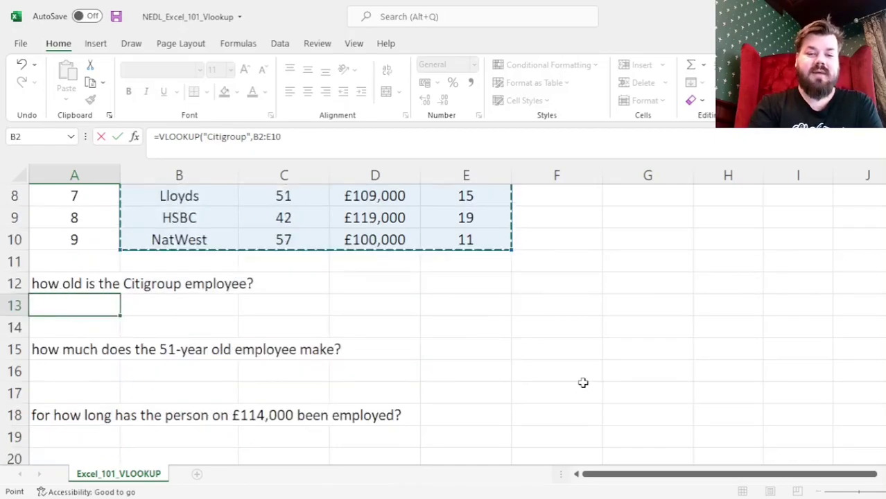
Step: Complete A13 as =VLOOKUP("Citigroup",B2:E10,2,0) so it returns 46
{"action": "type", "text": ","}
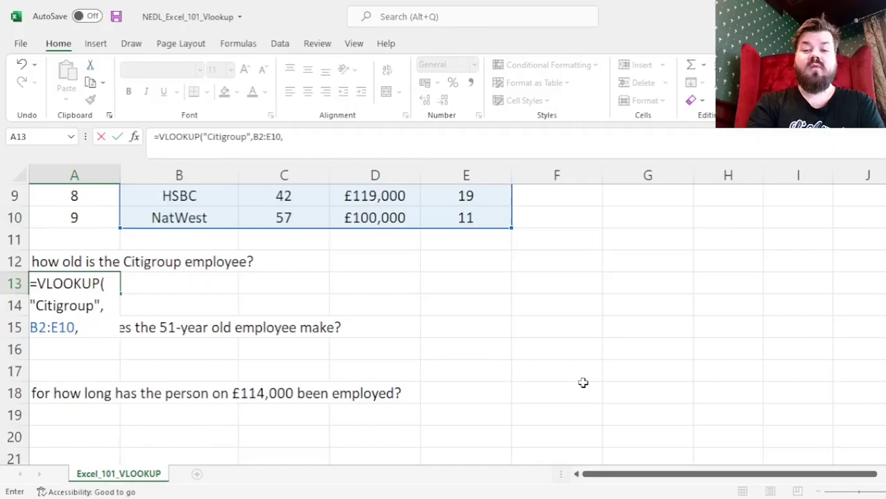
{"action": "scroll", "coordinate": [582, 383], "scroll_direction": "up", "scroll_amount": 3}
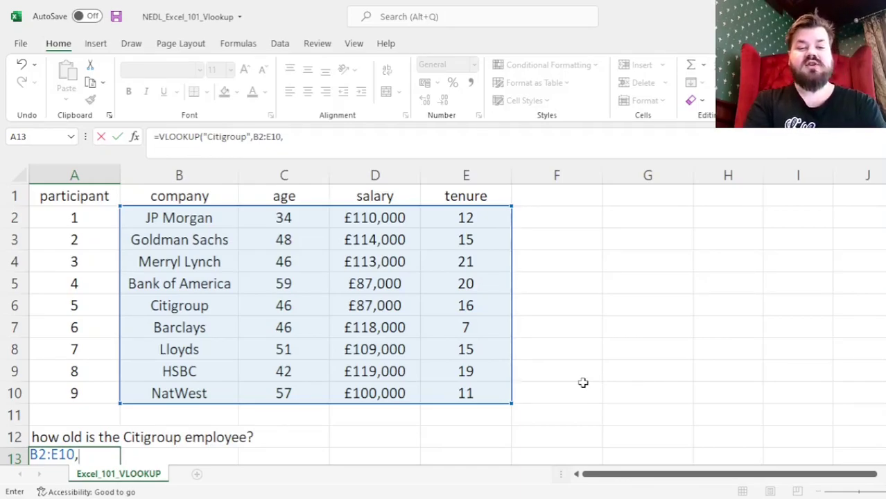
{"action": "type", "text": "2,"}
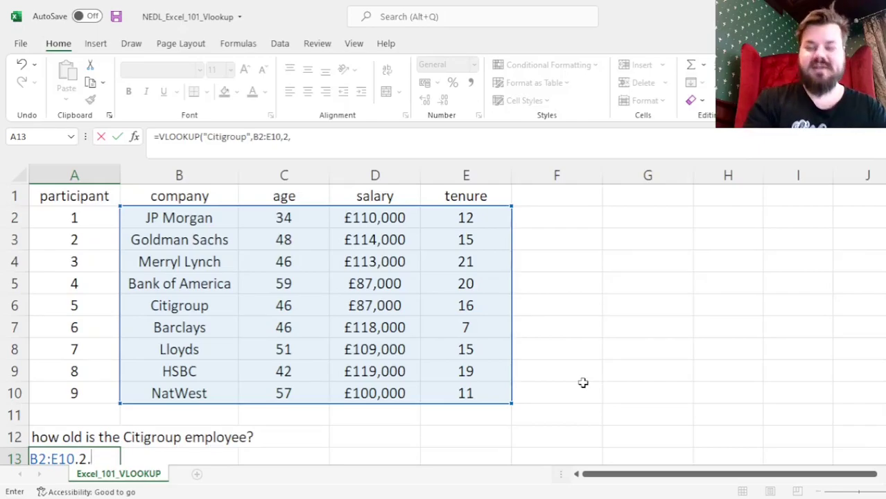
{"action": "type", "text": "0)"}
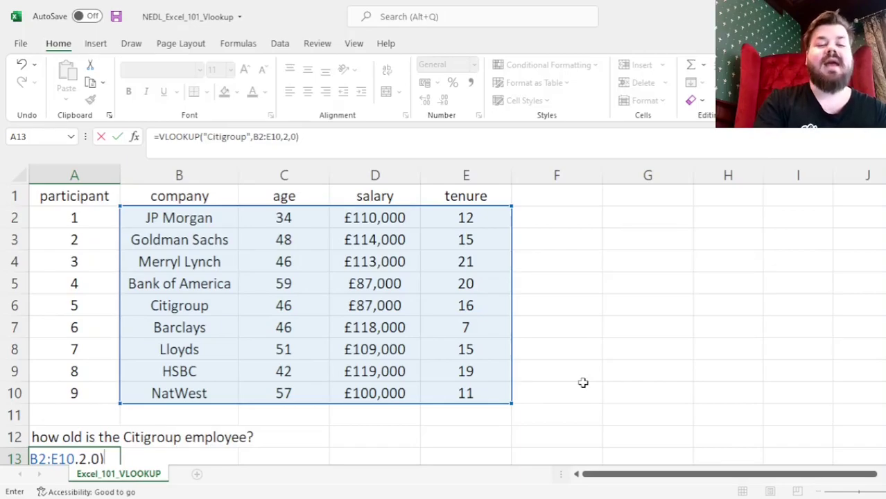
{"action": "key", "text": "Return"}
Step: Check A13's 46 against Citigroup's age in row 6, then reopen A13's formula
{"action": "key", "text": "Up"}
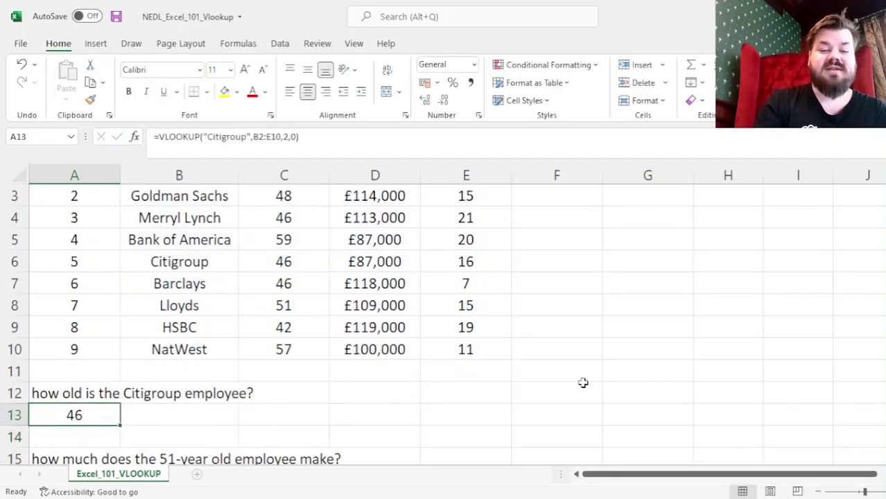
{"action": "left_click_drag", "start_coordinate": [223, 266], "coordinate": [276, 275]}
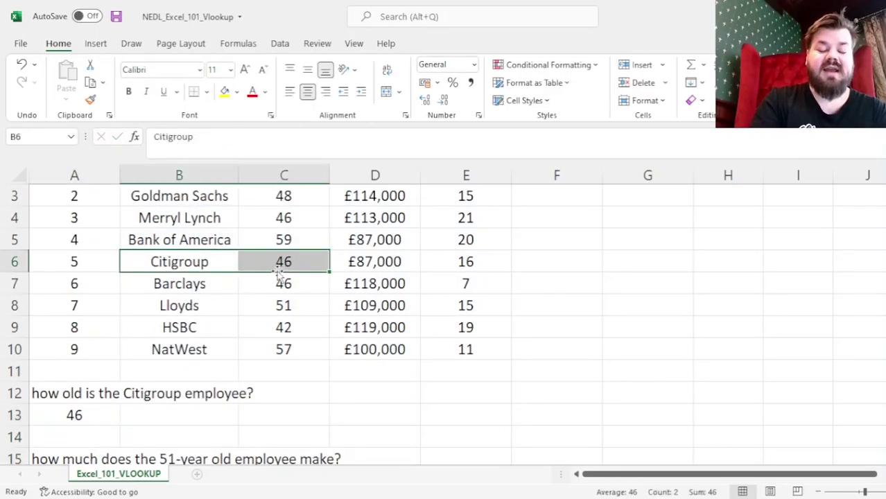
{"action": "left_click", "coordinate": [81, 409], "text": "ctrl"}
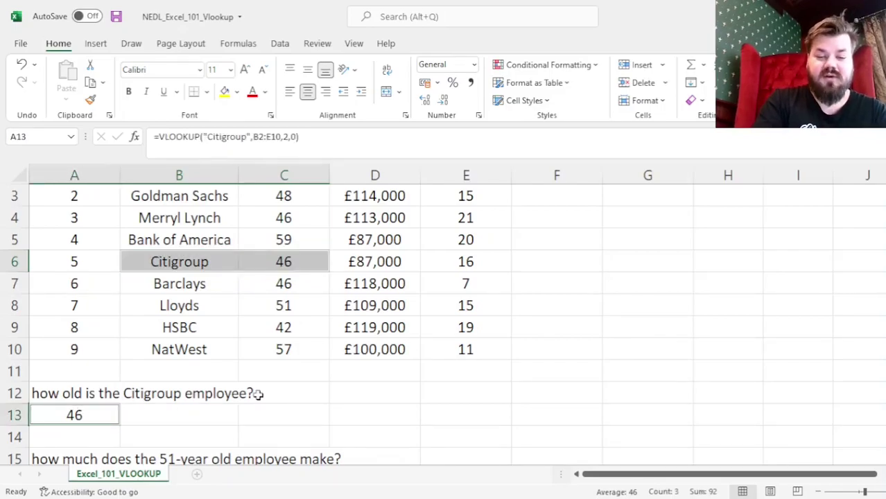
{"action": "left_click", "coordinate": [86, 413]}
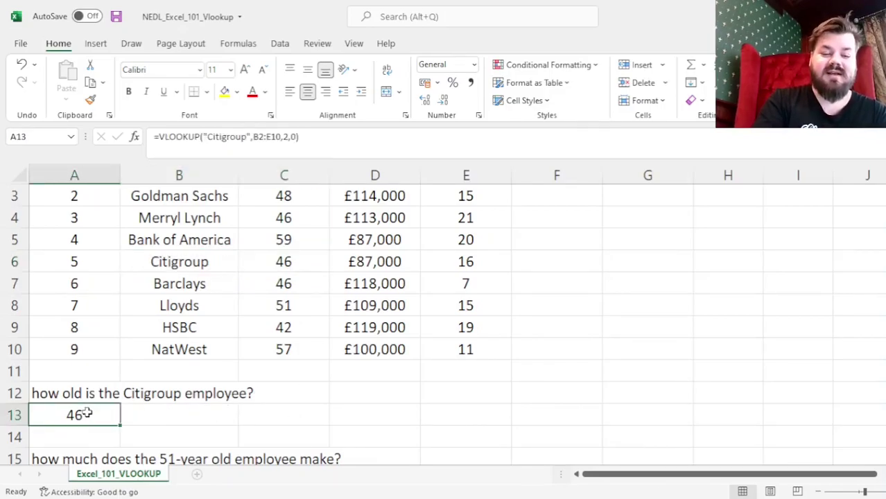
{"action": "double_click", "coordinate": [87, 413]}
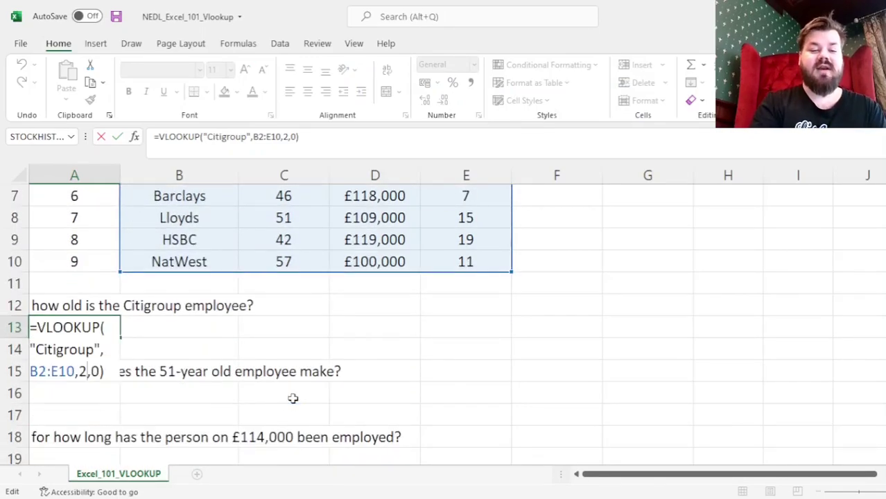
Step: Change A13's column index to 3 and confirm it returns Citigroup's £87,000 salary
{"action": "key", "text": "BackSpace"}
{"action": "type", "text": "3"}
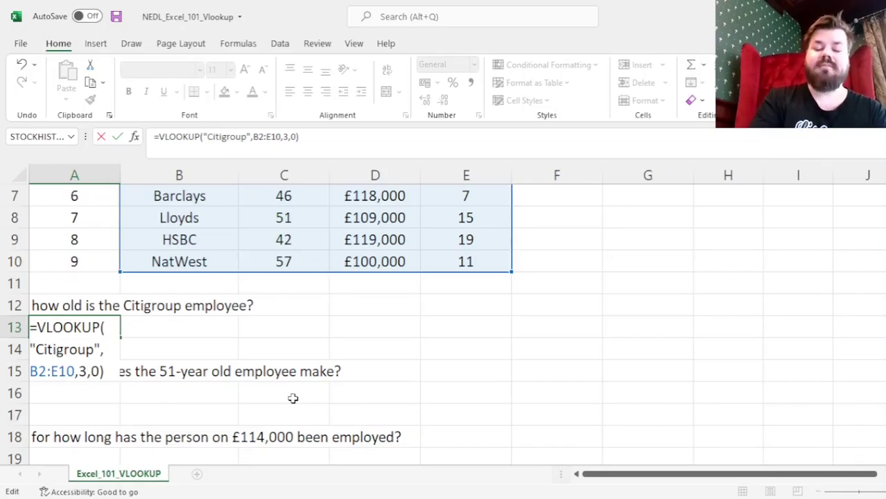
{"action": "scroll", "coordinate": [293, 397], "scroll_direction": "up", "scroll_amount": 2}
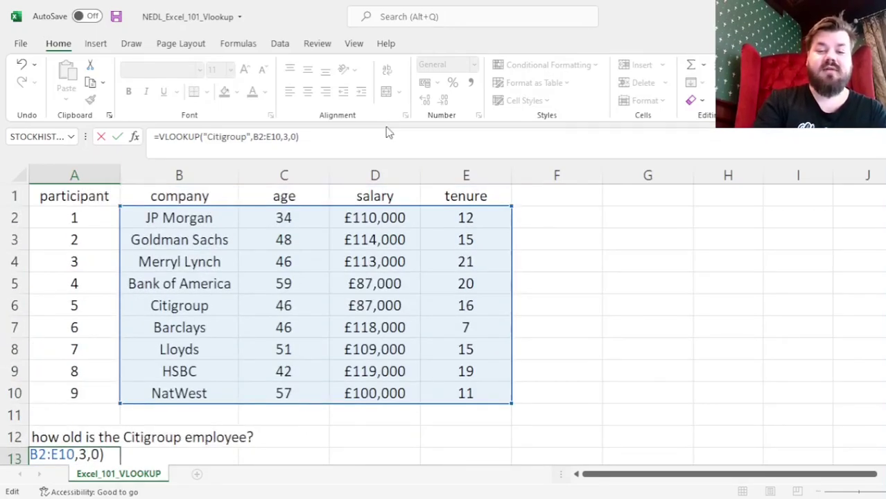
{"action": "scroll", "coordinate": [398, 420], "scroll_direction": "down", "scroll_amount": 4}
{"action": "key", "text": "Return"}
{"action": "key", "text": "Up"}
{"action": "key", "text": "Up"}
{"action": "key", "text": "Up"}
{"action": "key", "text": "Up"}
{"action": "key", "text": "Up"}
{"action": "key", "text": "Up"}
{"action": "key", "text": "Up"}
{"action": "key", "text": "Up"}
{"action": "key", "text": "Up"}
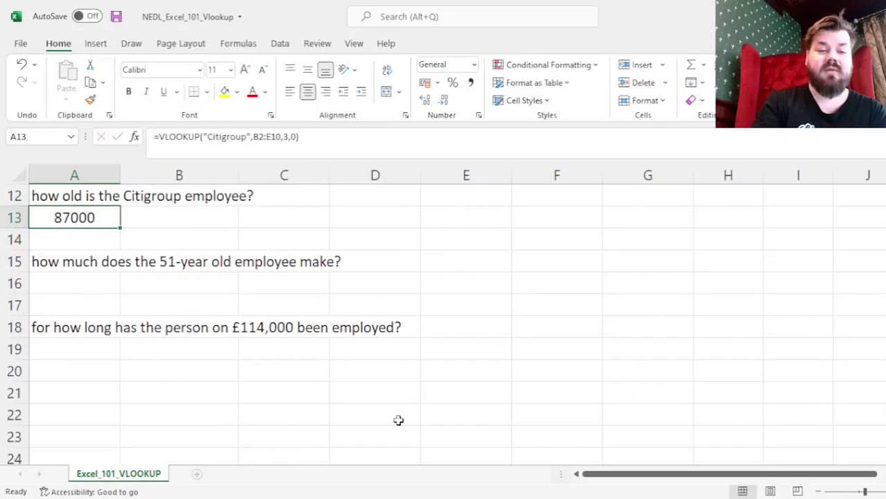
{"action": "scroll", "coordinate": [399, 420], "scroll_direction": "up", "scroll_amount": 1}
{"action": "left_click", "coordinate": [204, 279]}
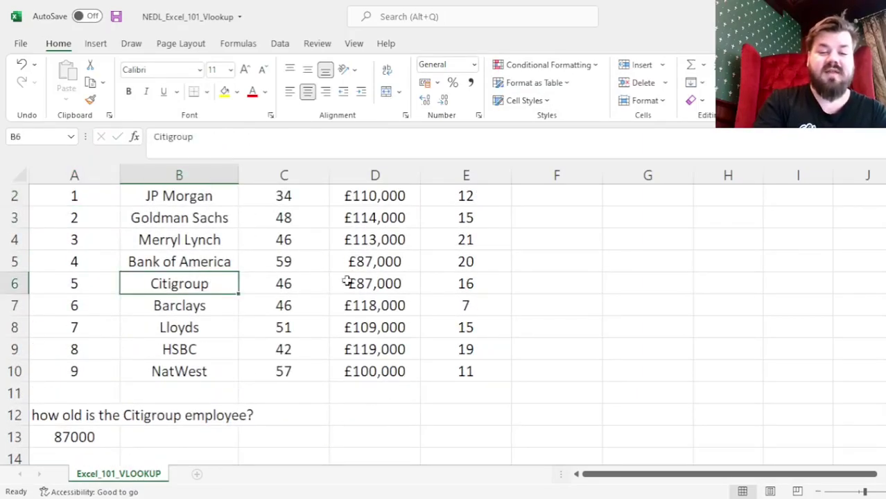
{"action": "left_click", "coordinate": [347, 281], "text": "ctrl"}
{"action": "scroll", "coordinate": [375, 392], "scroll_direction": "down", "scroll_amount": 3}
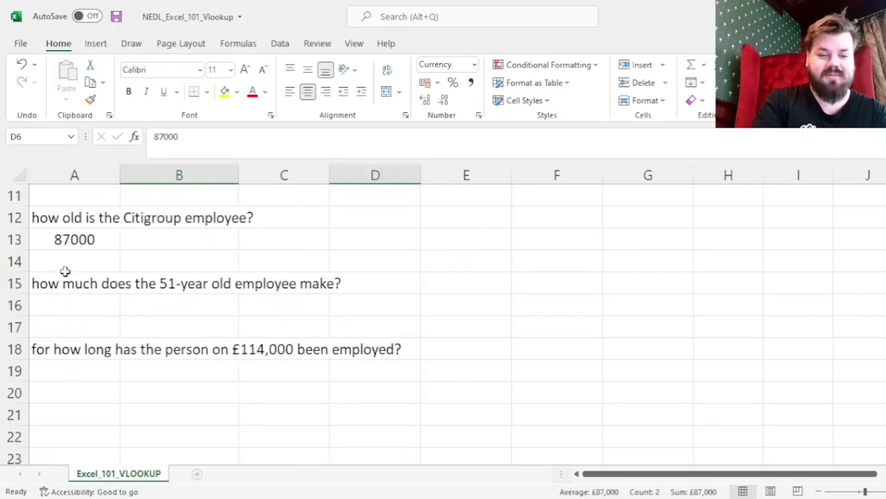
Step: Try column index 4, returning Citigroup's tenure of 16, then undo so A13 shows 46
{"action": "double_click", "coordinate": [63, 237]}
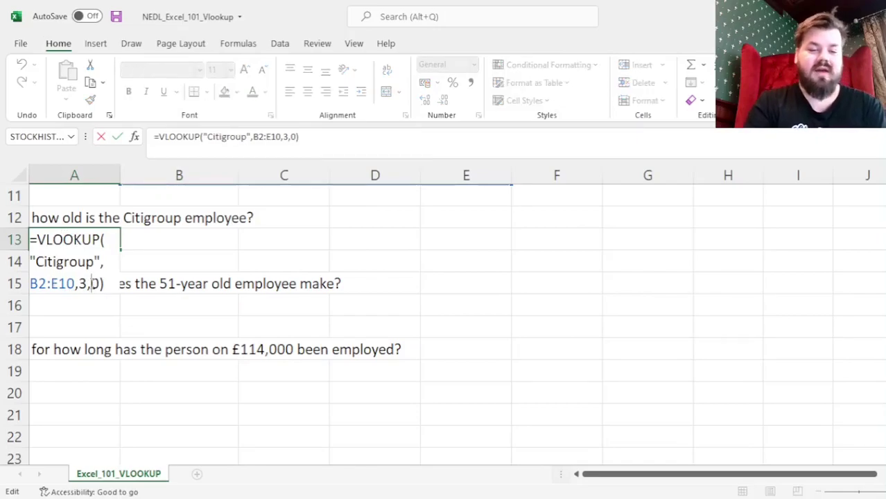
{"action": "left_click", "coordinate": [88, 283]}
{"action": "key", "text": "BackSpace"}
{"action": "type", "text": "4"}
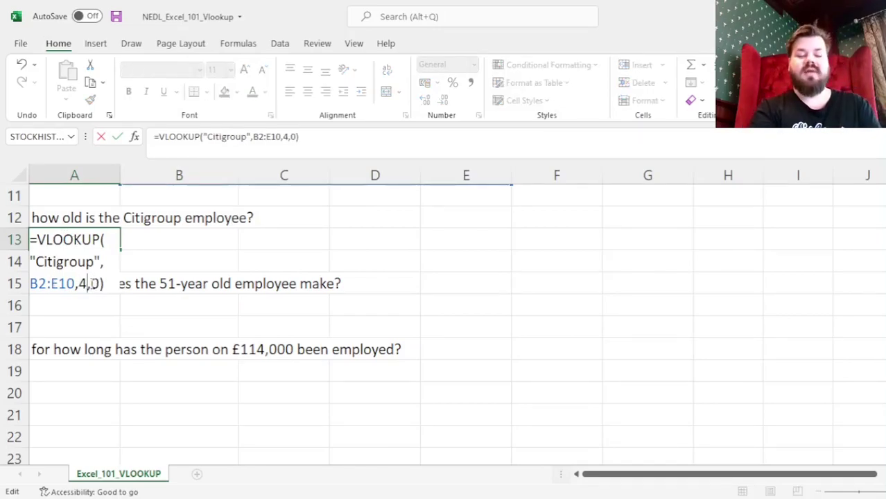
{"action": "key", "text": "ctrl+Return"}
{"action": "key", "text": "Up"}
{"action": "key", "text": "Up"}
{"action": "key", "text": "Up"}
{"action": "key", "text": "Up"}
{"action": "key", "text": "Up"}
{"action": "key", "text": "Up"}
{"action": "key", "text": "Up"}
{"action": "key", "text": "Up"}
{"action": "key", "text": "Up"}
{"action": "key", "text": "Up"}
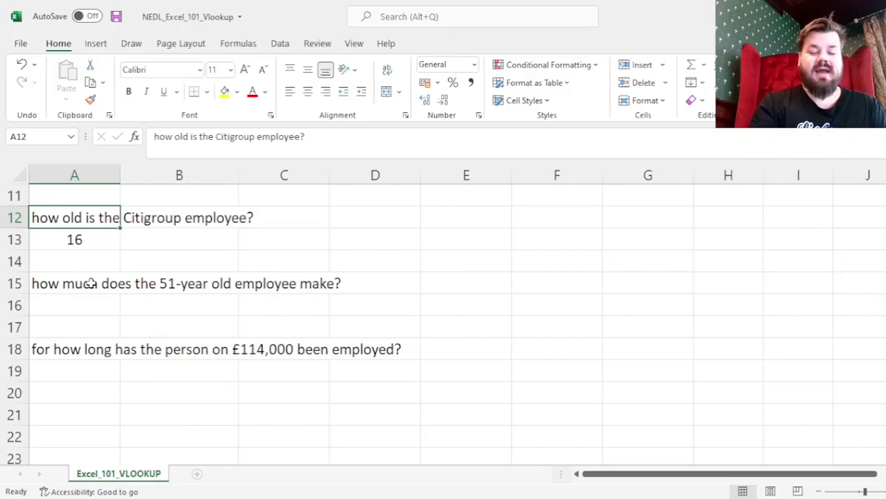
{"action": "left_click", "coordinate": [182, 284]}
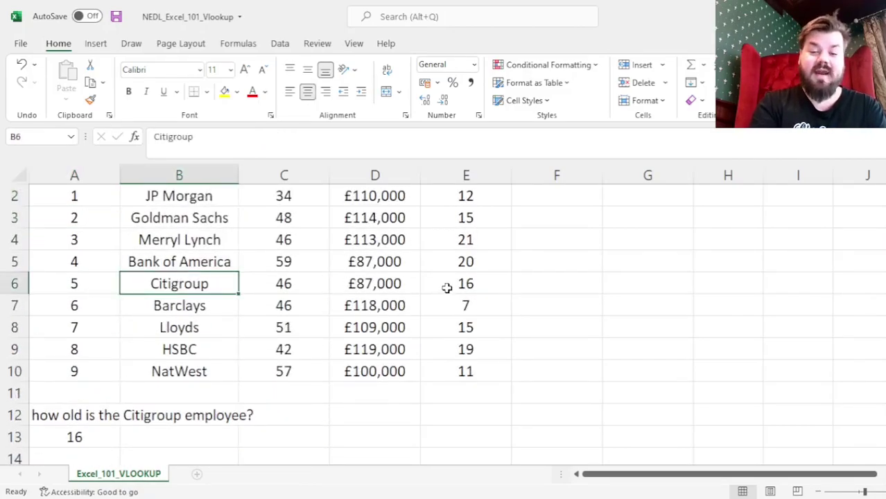
{"action": "left_click", "coordinate": [447, 285], "text": "ctrl"}
{"action": "scroll", "coordinate": [594, 312], "scroll_direction": "down", "scroll_amount": 2}
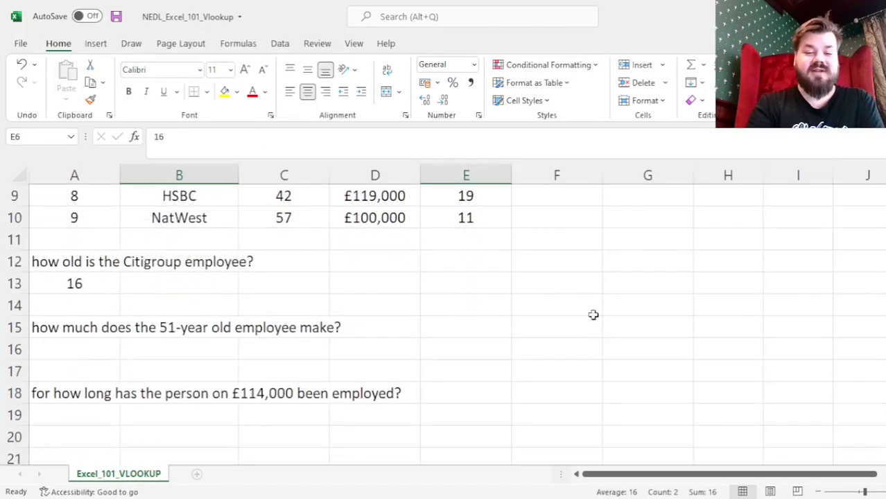
{"action": "left_click", "coordinate": [83, 285]}
{"action": "key", "text": "ctrl+z"}
{"action": "key", "text": "ctrl+z"}
{"action": "left_click", "coordinate": [94, 343]}
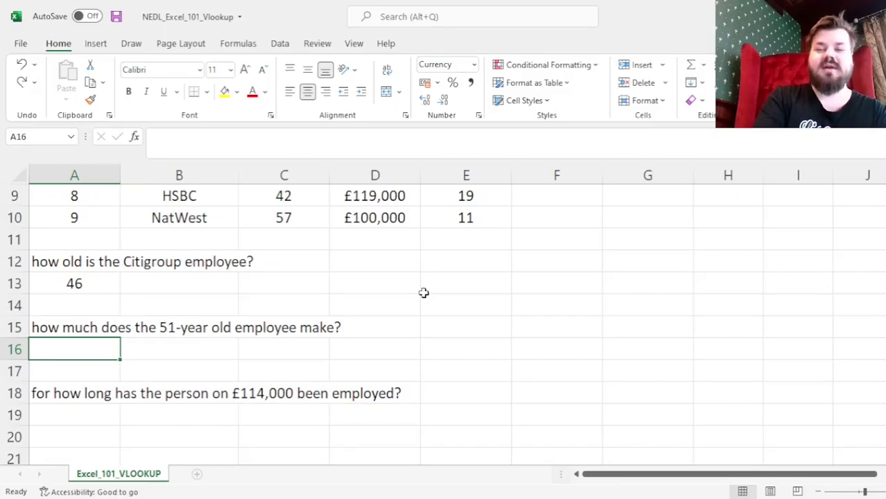
Step: Enter =VLOOKUP(51,C2:E10,2,0) in A16 for the 51-year-old's salary
{"action": "scroll", "coordinate": [426, 326], "scroll_direction": "up", "scroll_amount": 1}
{"action": "type", "text": "=VLOOKUP("}
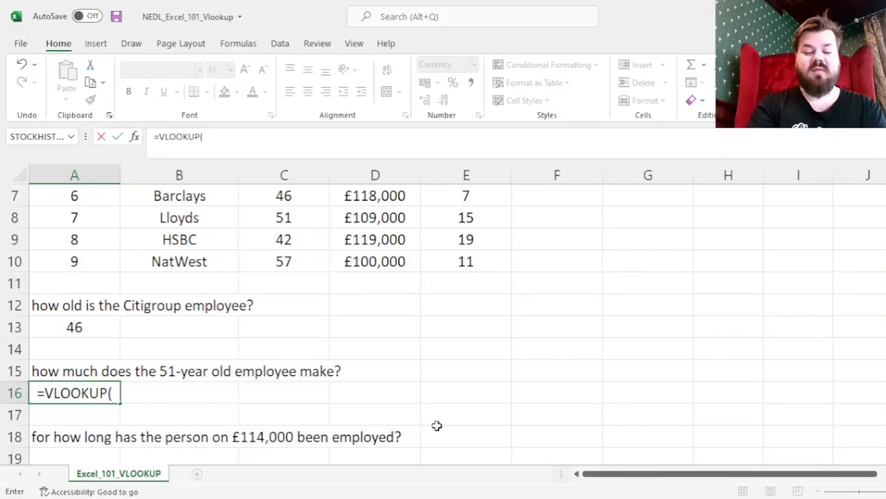
{"action": "key", "text": "alt+Return"}
{"action": "type", "text": "51,"}
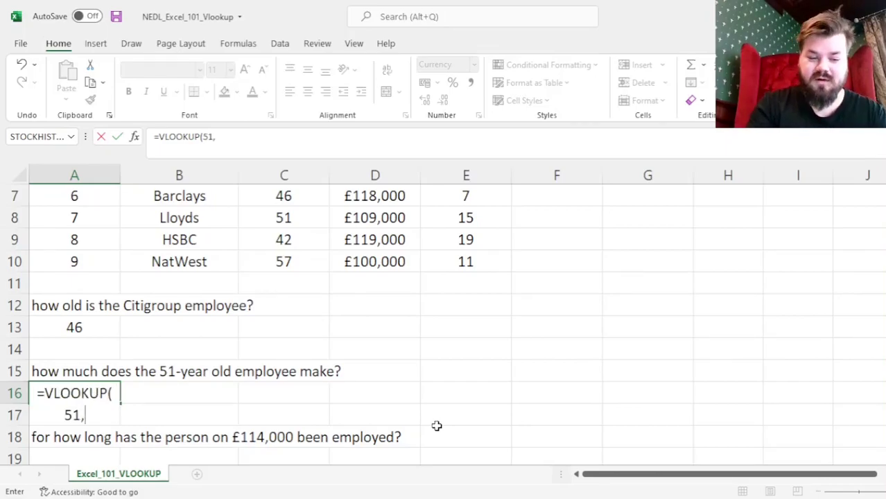
{"action": "scroll", "coordinate": [437, 424], "scroll_direction": "up", "scroll_amount": 2}
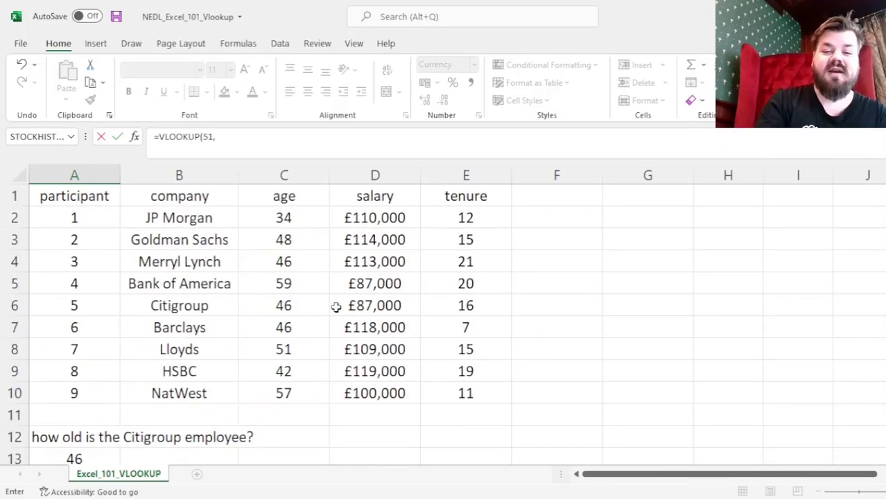
{"action": "left_click_drag", "start_coordinate": [285, 217], "coordinate": [489, 394]}
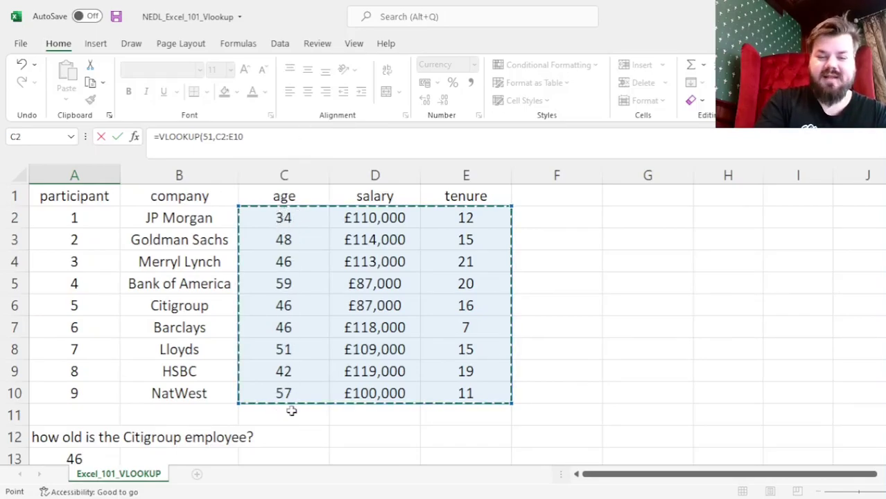
{"action": "scroll", "coordinate": [352, 442], "scroll_direction": "down", "scroll_amount": 3}
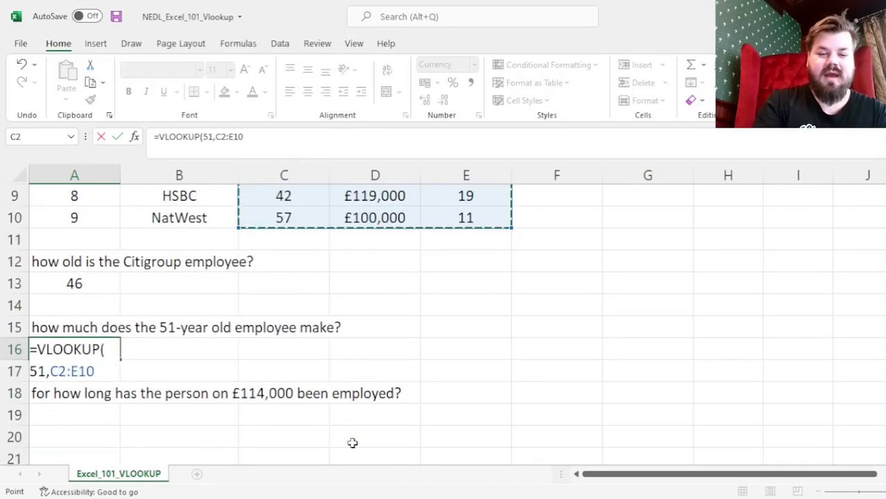
{"action": "type", "text": ","}
{"action": "scroll", "coordinate": [601, 200], "scroll_direction": "up", "scroll_amount": 3}
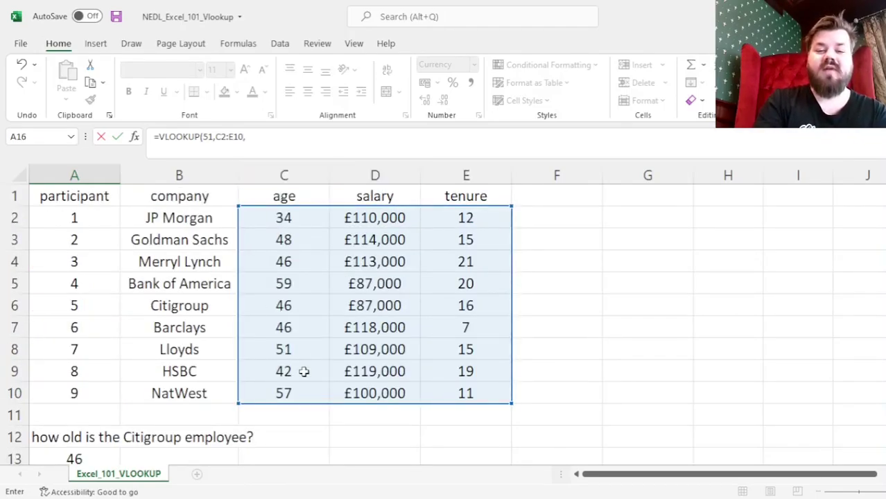
{"action": "scroll", "coordinate": [656, 378], "scroll_direction": "down", "scroll_amount": 3}
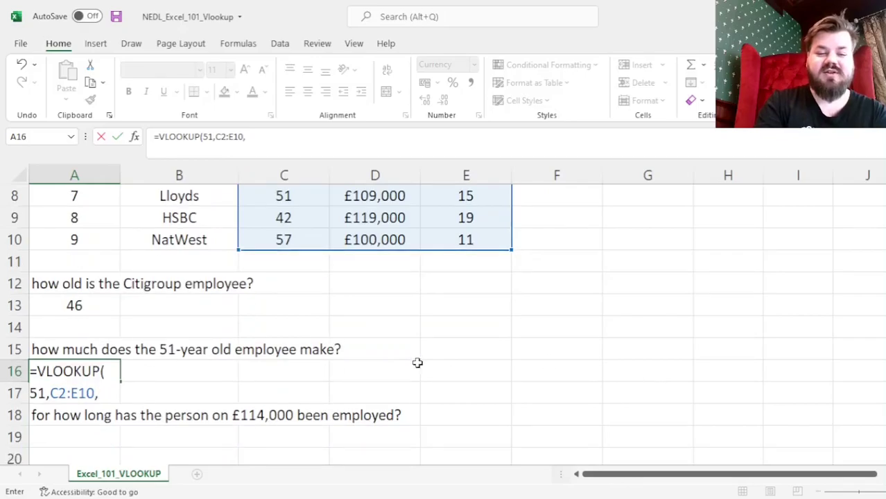
{"action": "type", "text": "2,0)"}
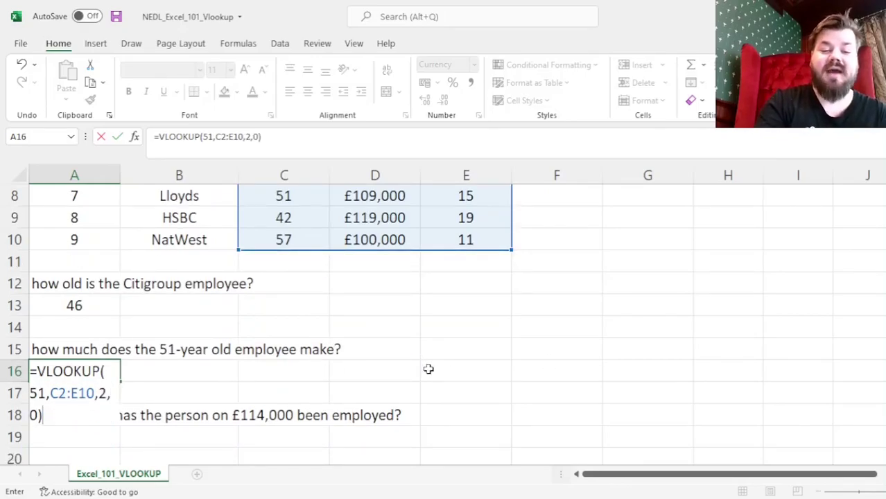
{"action": "key", "text": "Return"}
Step: Verify the £109,000 result against the Lloyds row, where the age is 51
{"action": "key", "text": "Up"}
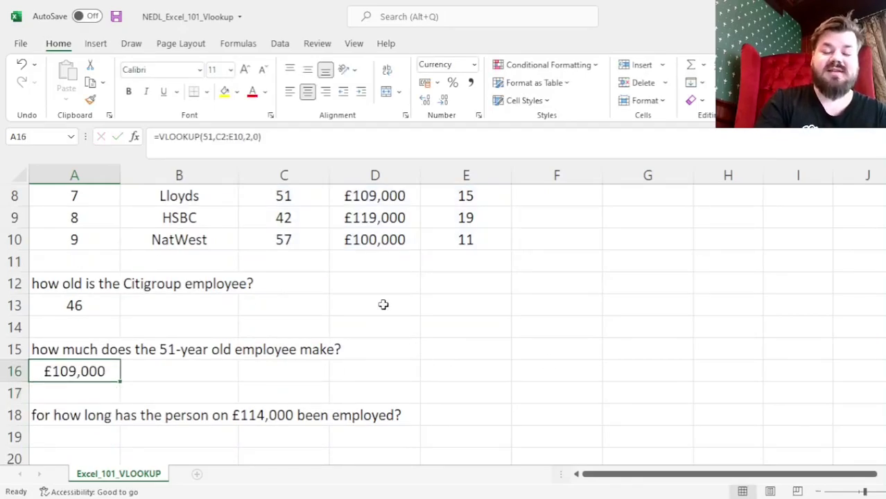
{"action": "scroll", "coordinate": [452, 306], "scroll_direction": "up", "scroll_amount": 3}
{"action": "left_click_drag", "start_coordinate": [284, 219], "coordinate": [295, 386]}
{"action": "left_click", "coordinate": [273, 350]}
{"action": "left_click", "coordinate": [212, 346], "text": "ctrl"}
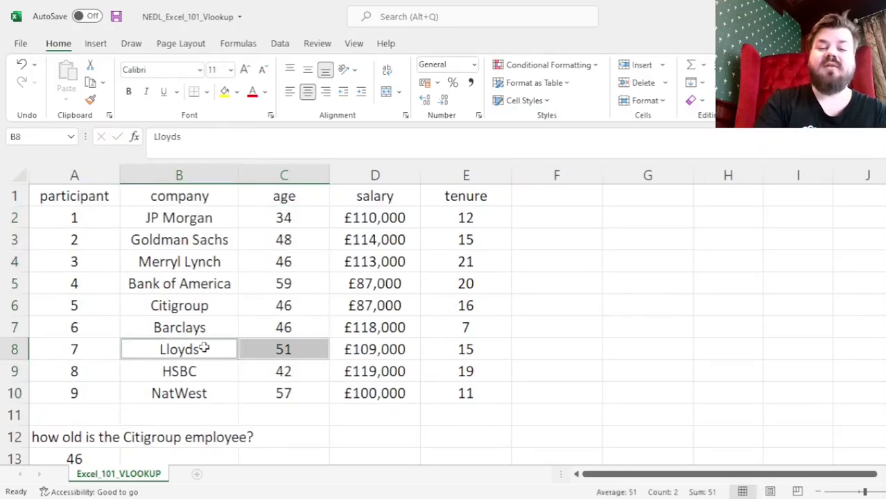
{"action": "left_click", "coordinate": [373, 349]}
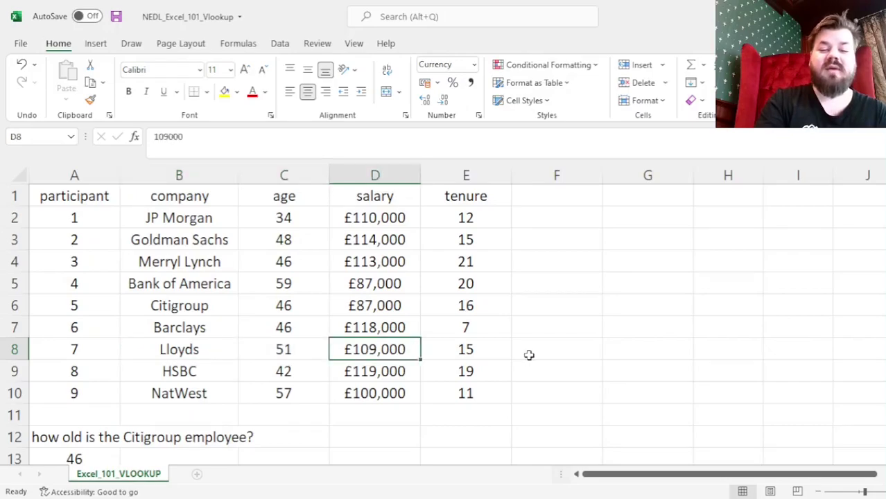
{"action": "scroll", "coordinate": [635, 331], "scroll_direction": "down", "scroll_amount": 4}
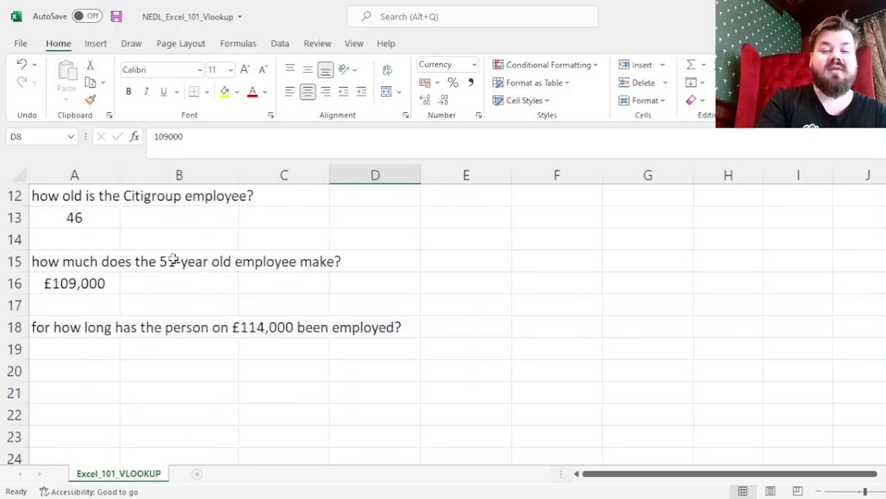
Step: Enter =VLOOKUP(114000,D2:E10,2,0) in A19, returning 15 years, then return to the table top
{"action": "left_click", "coordinate": [84, 348]}
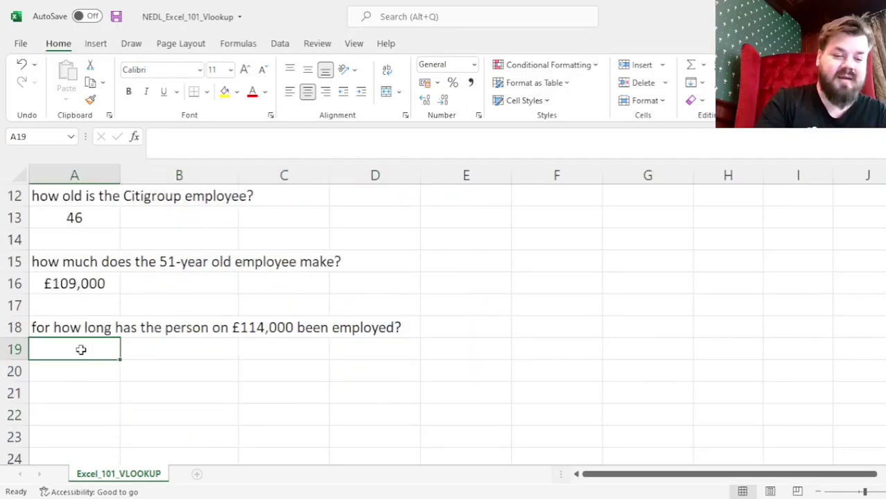
{"action": "type", "text": "="}
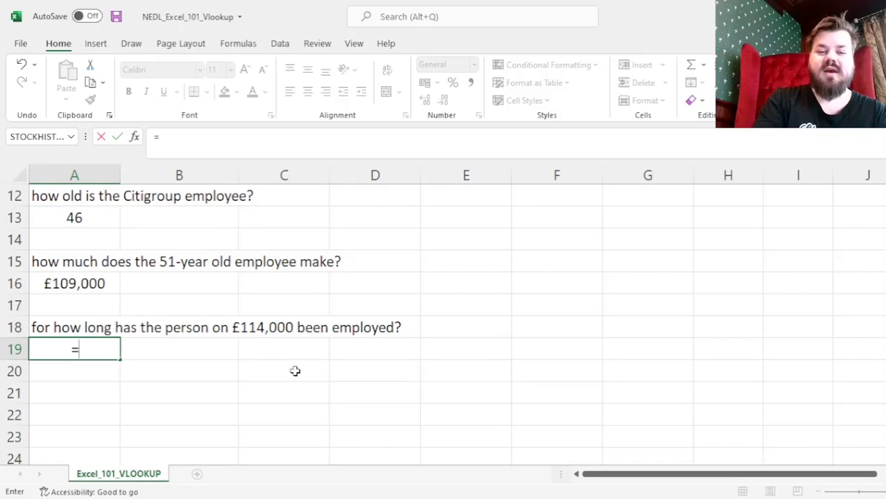
{"action": "type", "text": "VL"}
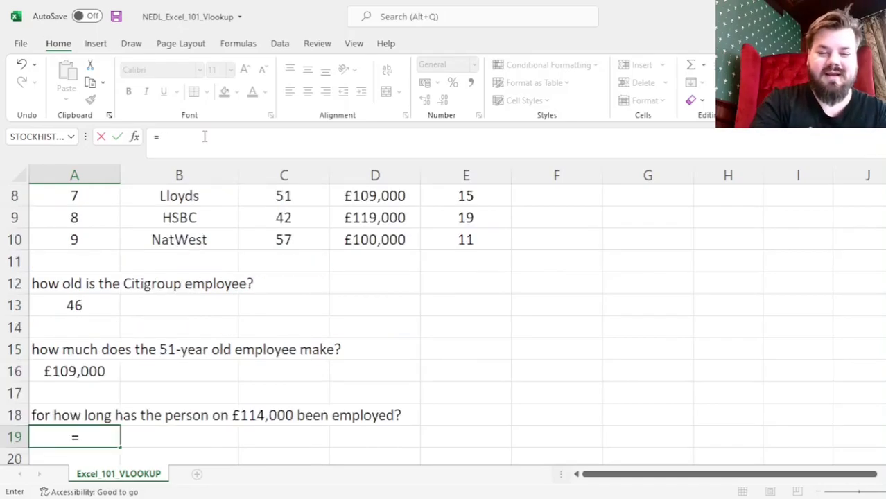
{"action": "type", "text": "VLOOKUP("}
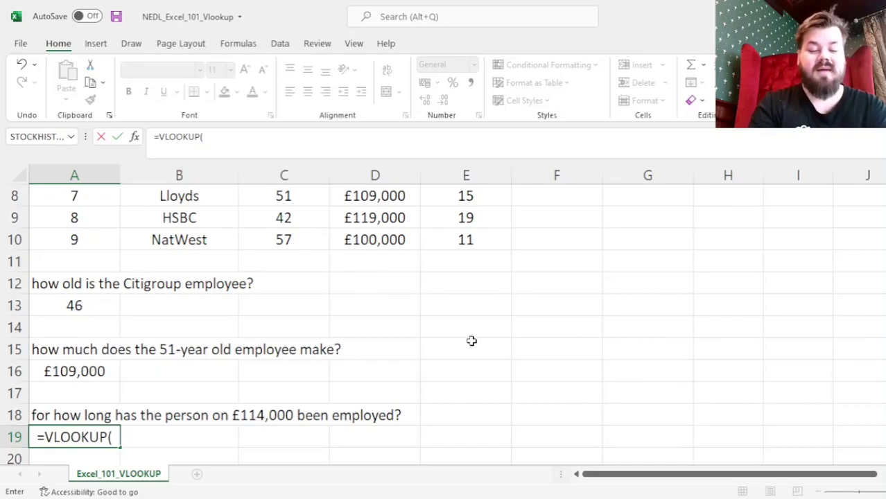
{"action": "type", "text": "114000,"}
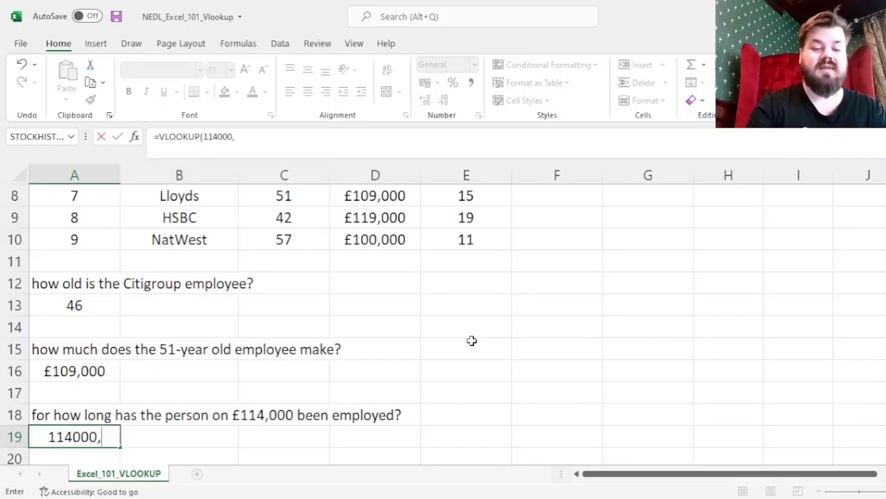
{"action": "scroll", "coordinate": [471, 340], "scroll_direction": "up", "scroll_amount": 3}
{"action": "left_click_drag", "start_coordinate": [371, 220], "coordinate": [482, 383]}
{"action": "type", "text": ","}
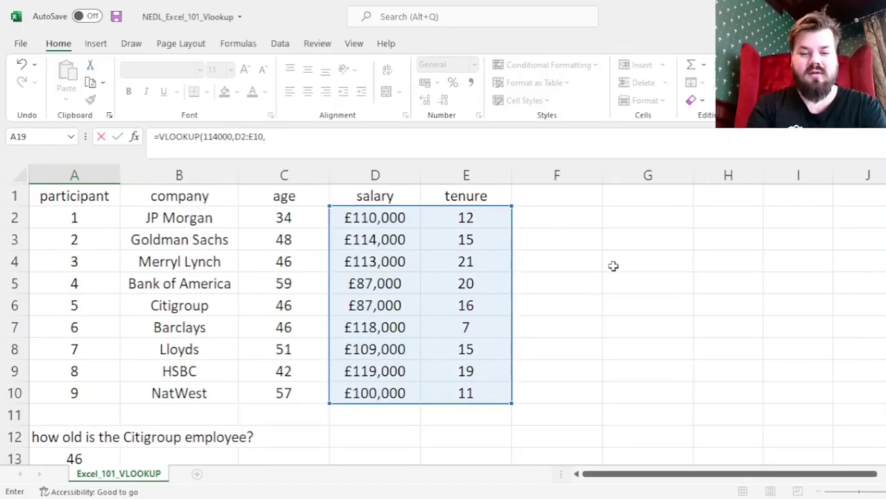
{"action": "type", "text": "2"}
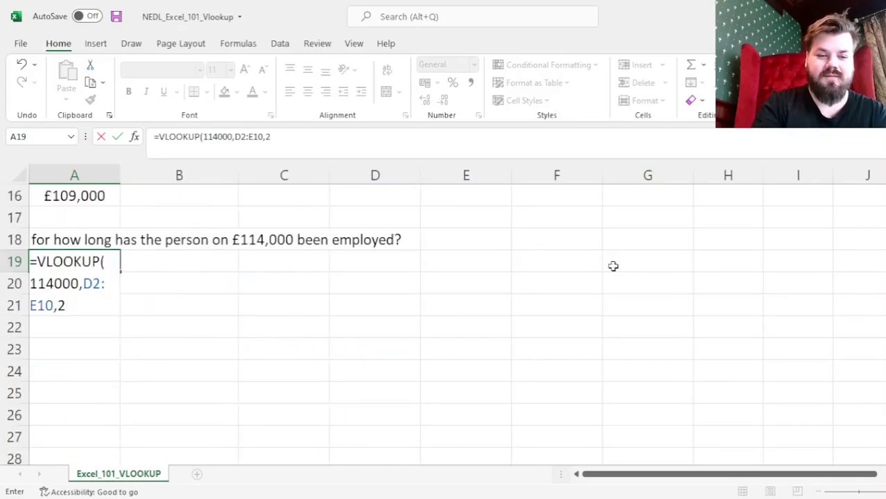
{"action": "type", "text": ",0)"}
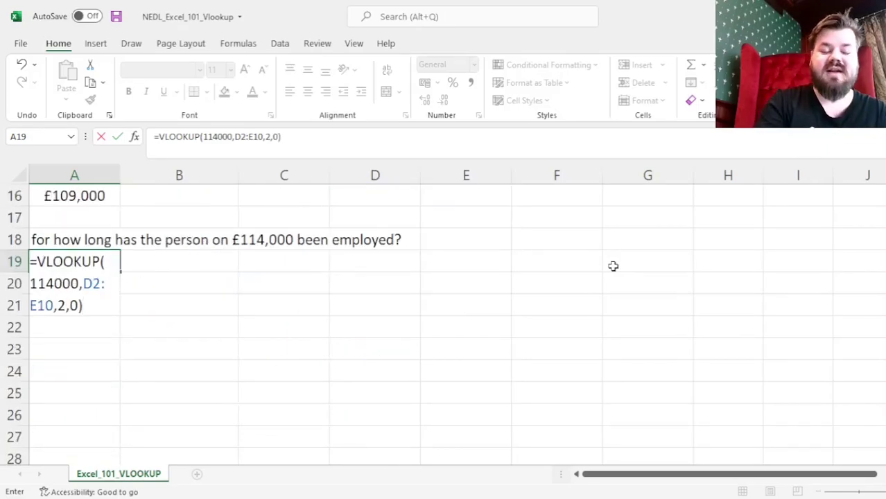
{"action": "key", "text": "Return"}
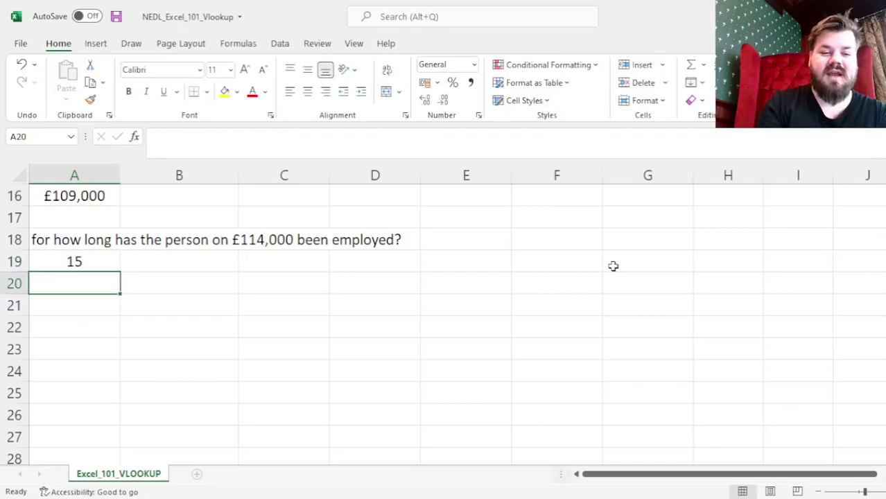
{"action": "key", "text": "Up"}
{"action": "key", "text": "ctrl+Home"}
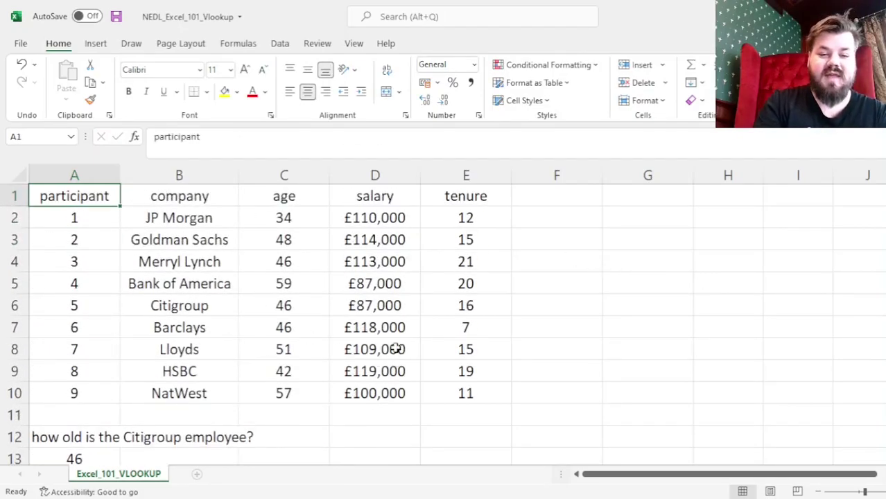
{"action": "left_click_drag", "start_coordinate": [367, 242], "coordinate": [470, 235]}
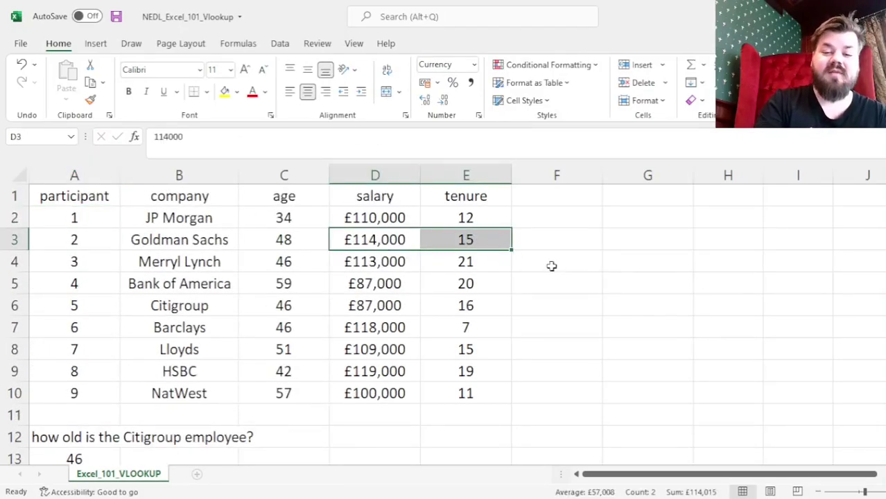
{"action": "scroll", "coordinate": [641, 300], "scroll_direction": "down", "scroll_amount": 5}
{"action": "scroll", "coordinate": [641, 301], "scroll_direction": "up", "scroll_amount": 2}
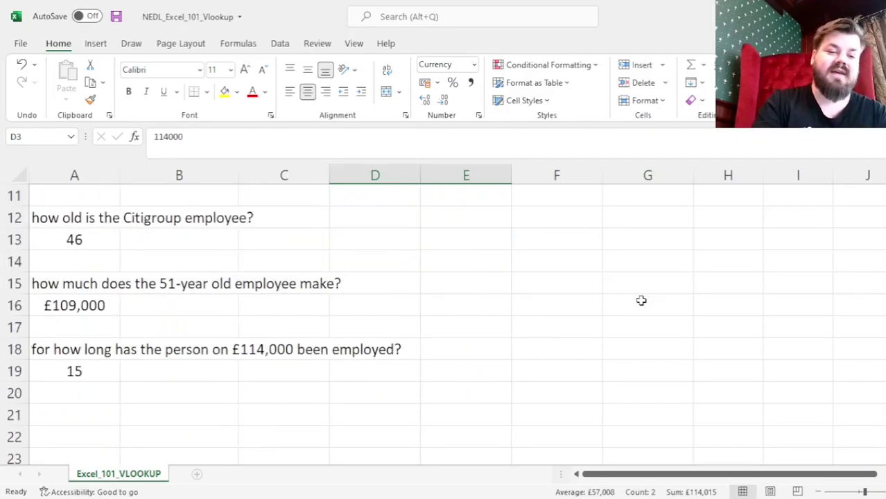
{"action": "left_click", "coordinate": [519, 313]}
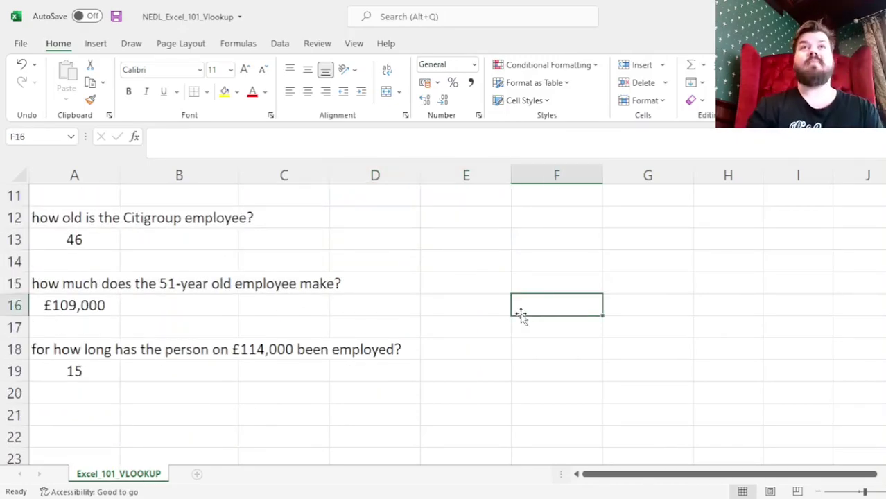